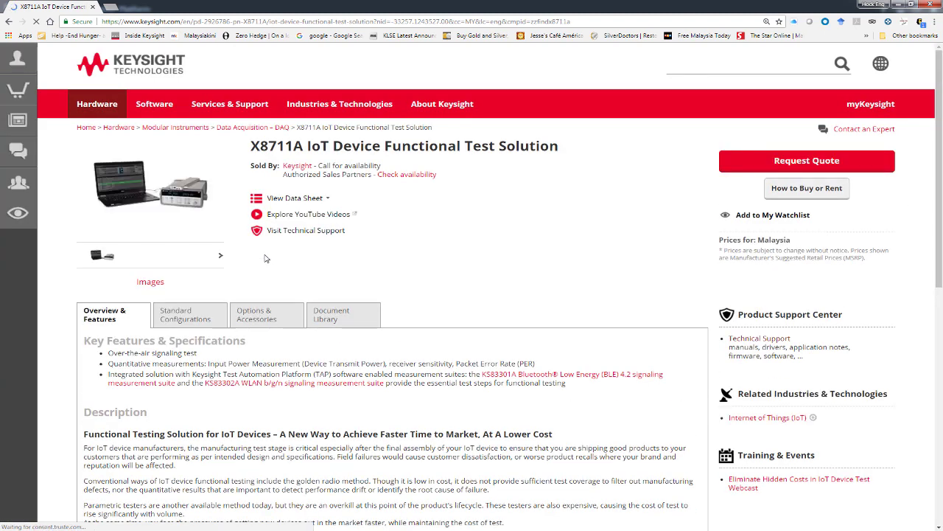
Step: Launch the X8711A Install Wizard from the technical support Drivers, Firmware & Software downloads
{"action": "left_click", "coordinate": [301, 235]}
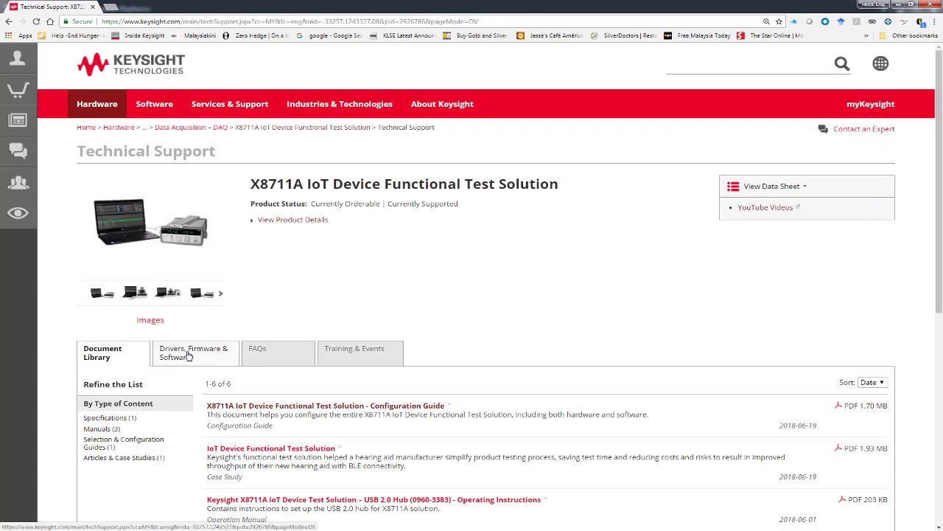
{"action": "left_click", "coordinate": [189, 355]}
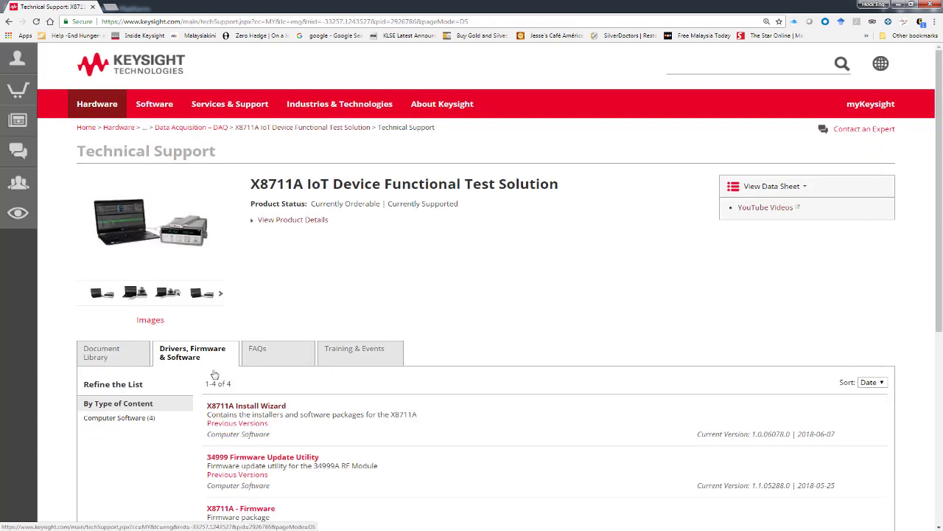
{"action": "left_click", "coordinate": [248, 407]}
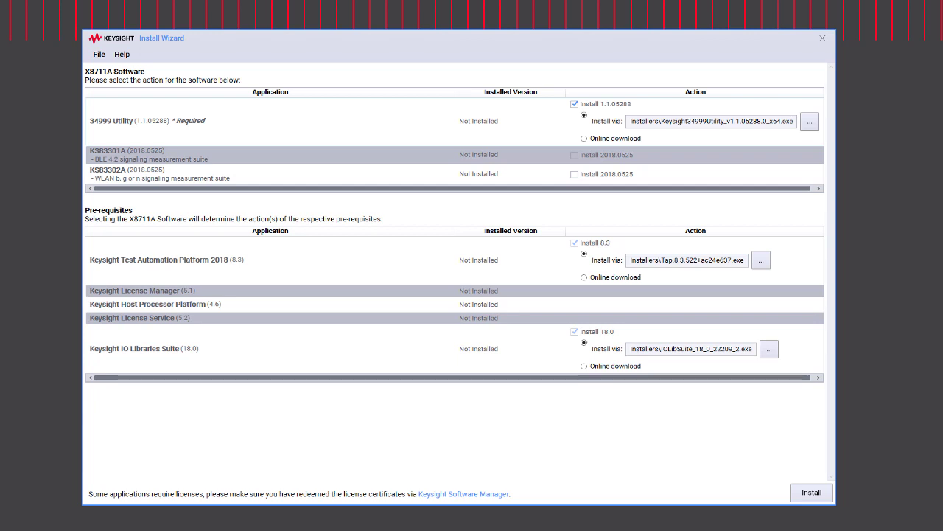
Step: Install the 34999 Utility, KS83301A, KS83302A and Test Automation Platform 2018 packages
{"action": "key", "text": "Return"}
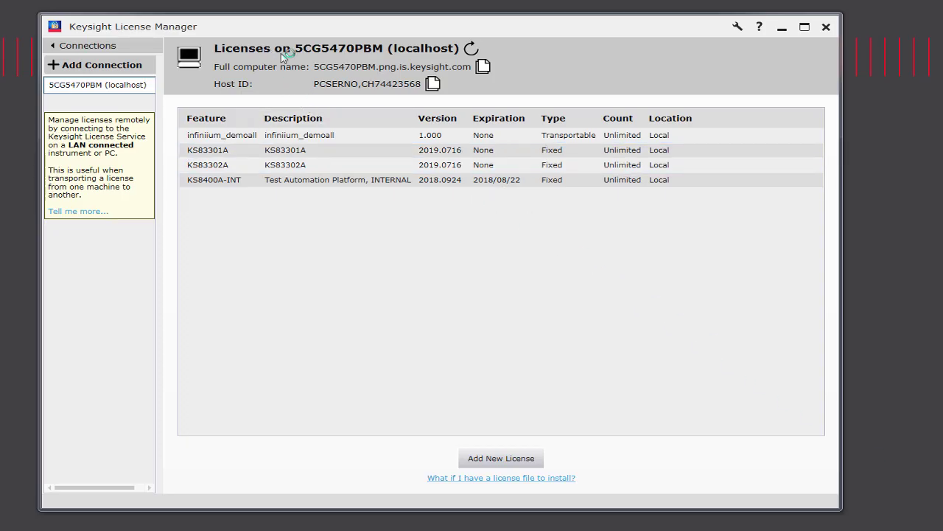
Step: Open License Manager's wrench tools menu for installing a license file
{"action": "left_click", "coordinate": [738, 28]}
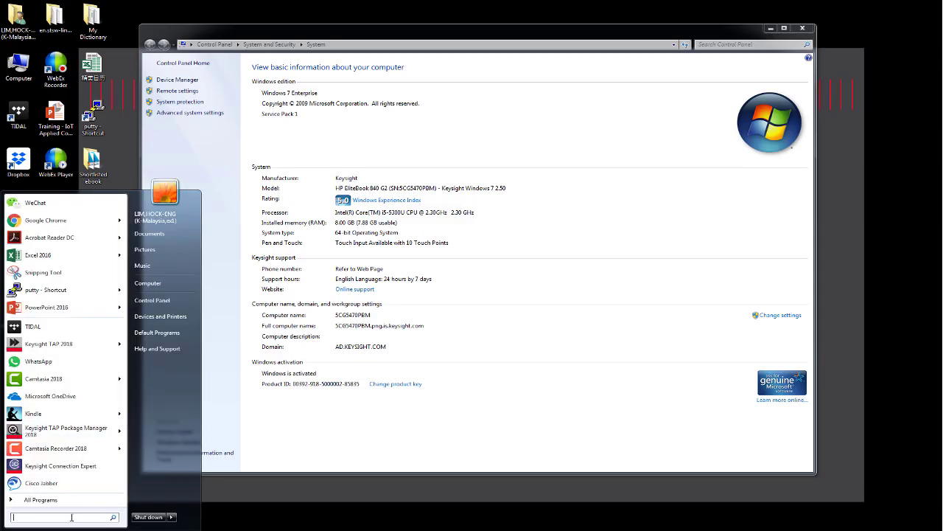
Step: Launch Keysight Connection Expert via a 'keys' search and select the 34972A's USB VISA address
{"action": "type", "text": "keys"}
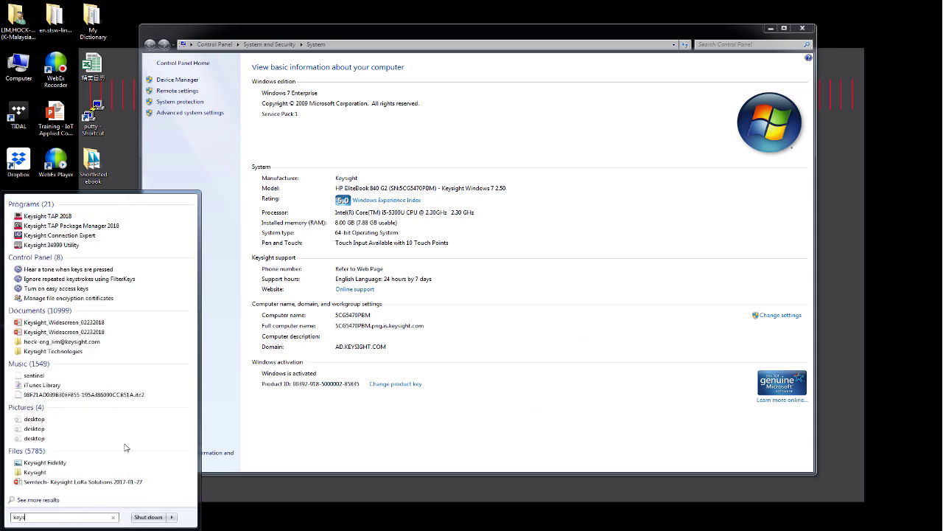
{"action": "left_click", "coordinate": [94, 236]}
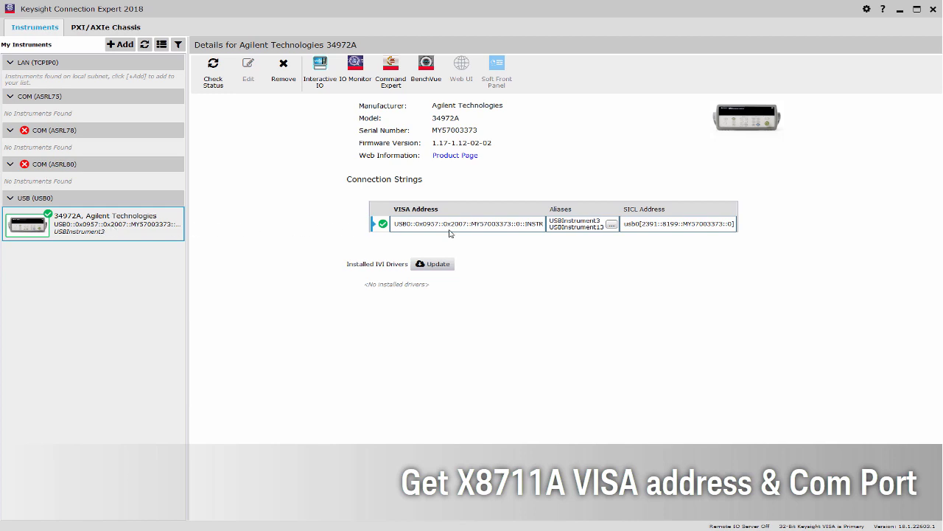
{"action": "left_click", "coordinate": [472, 224]}
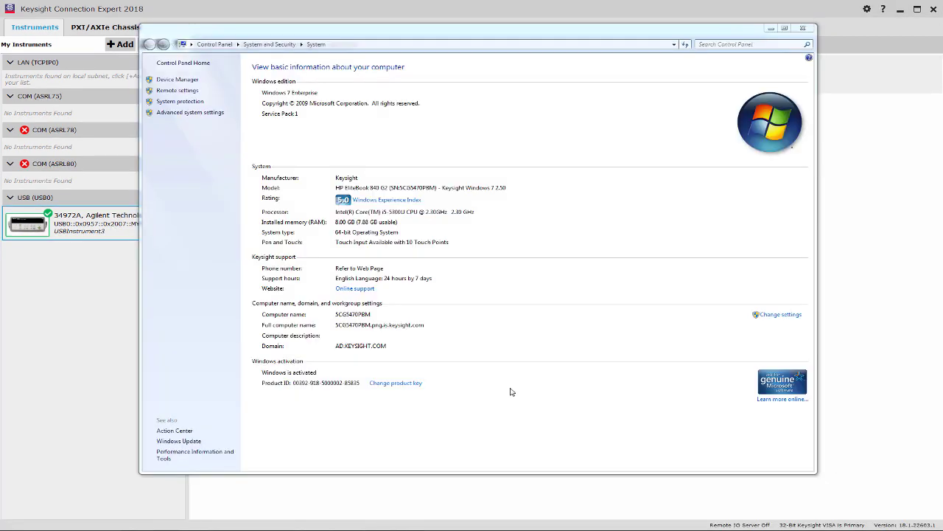
Step: In Device Manager's Ports (COM & LPT), select the 34999A USB Test and Measurement Device on COM75
{"action": "left_click", "coordinate": [186, 80]}
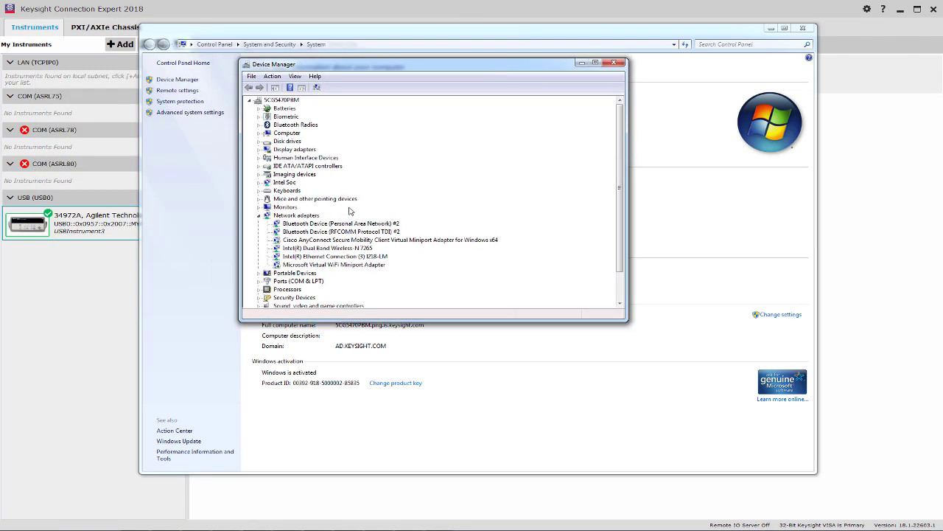
{"action": "left_click", "coordinate": [258, 281]}
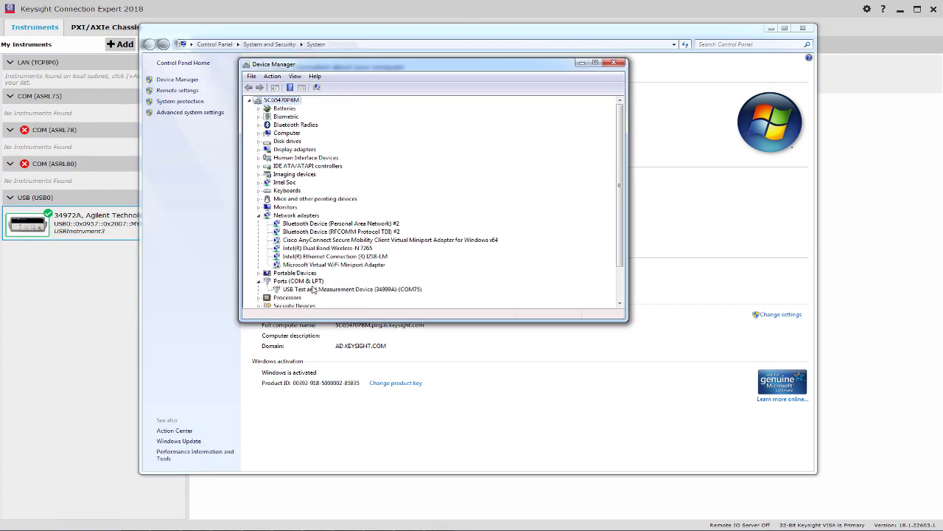
{"action": "left_click", "coordinate": [348, 292]}
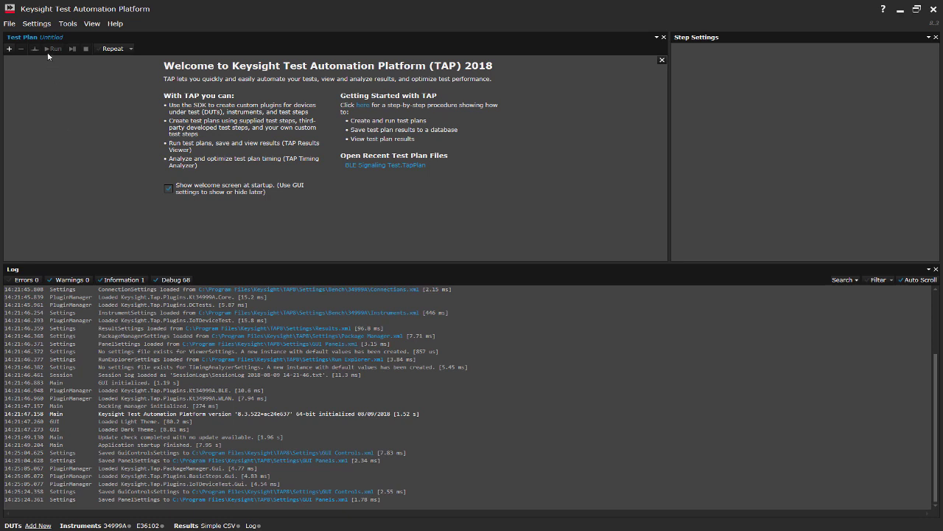
Step: Set the 34999A bench instrument to the USB0 MY57003373 VISA address, update its COM port, and save
{"action": "left_click", "coordinate": [46, 27]}
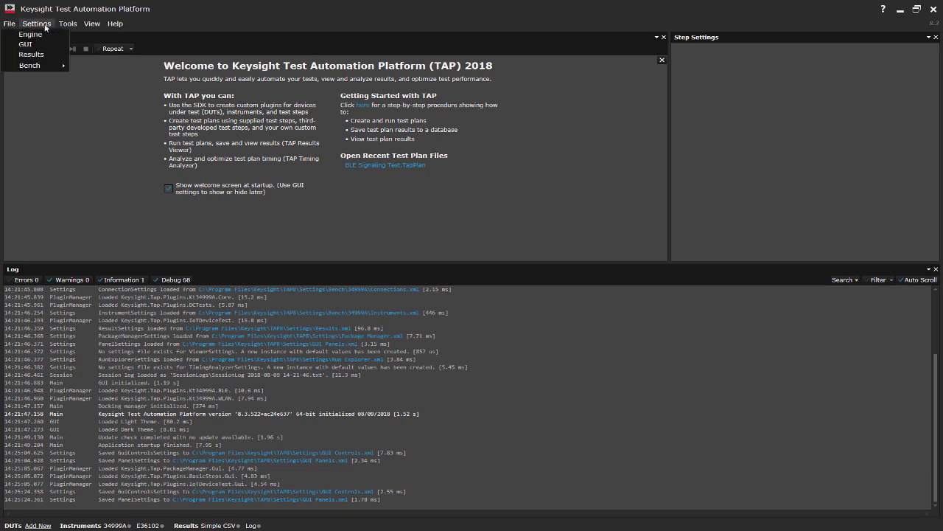
{"action": "mouse_move", "coordinate": [48, 66]}
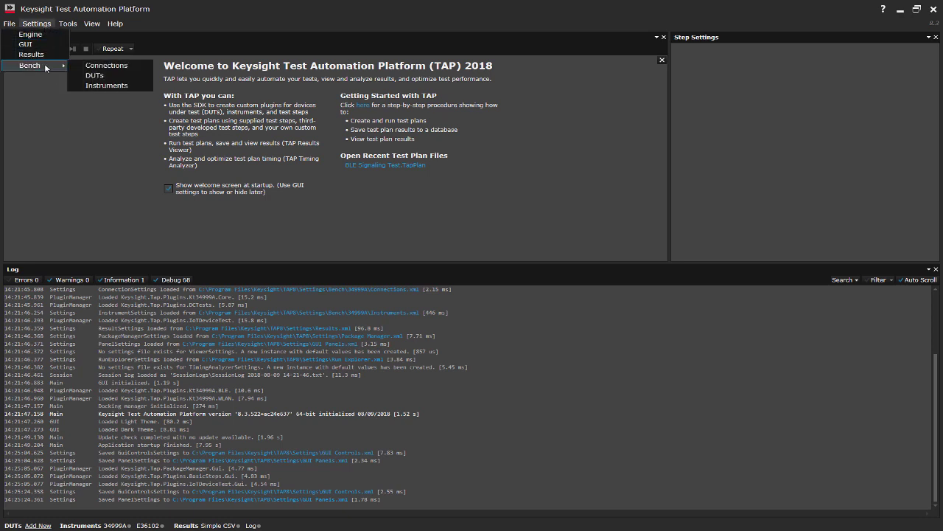
{"action": "left_click", "coordinate": [108, 85]}
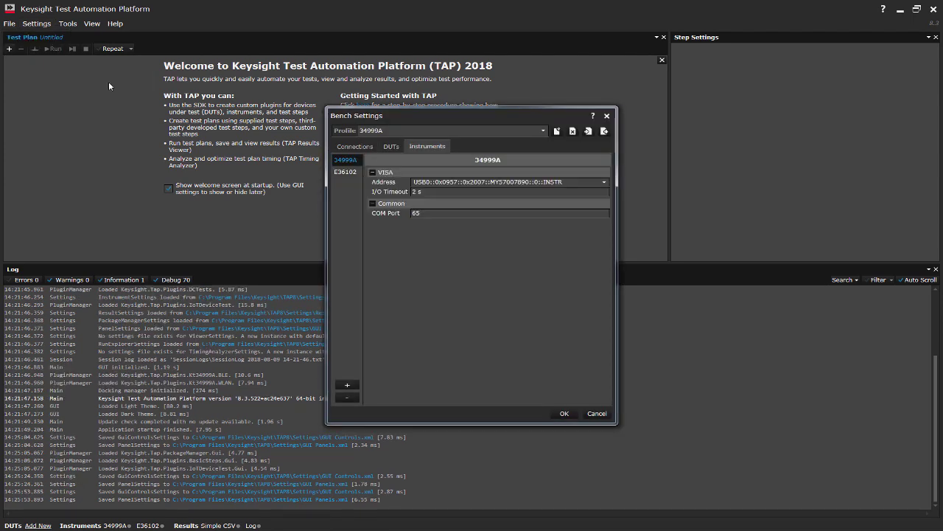
{"action": "left_click", "coordinate": [605, 183]}
{"action": "scroll", "coordinate": [588, 287], "scroll_direction": "down", "scroll_amount": 3}
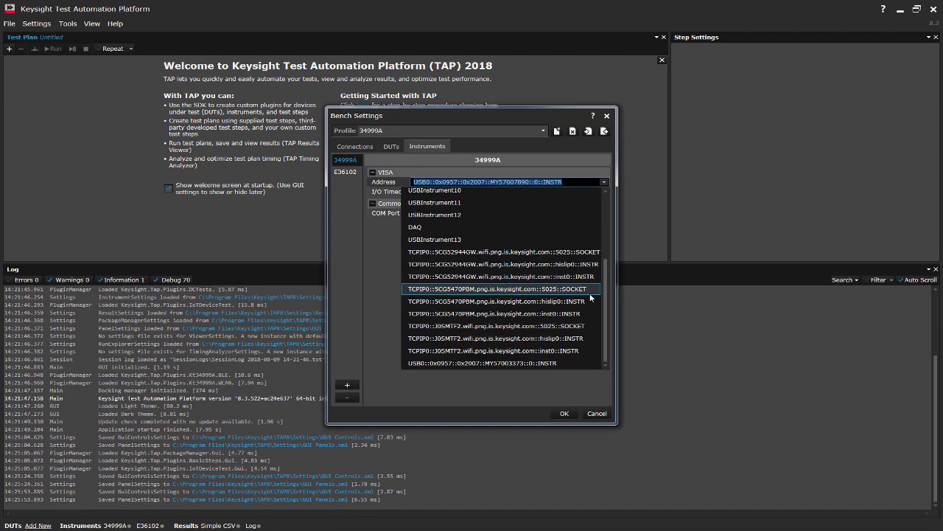
{"action": "left_click", "coordinate": [492, 365]}
{"action": "left_click", "coordinate": [415, 213]}
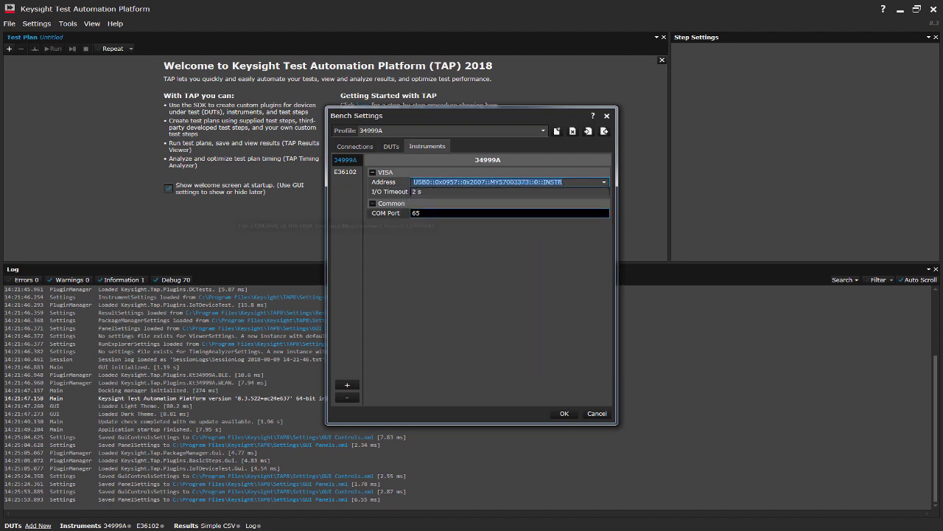
{"action": "type", "text": "7"}
{"action": "key", "text": "Return"}
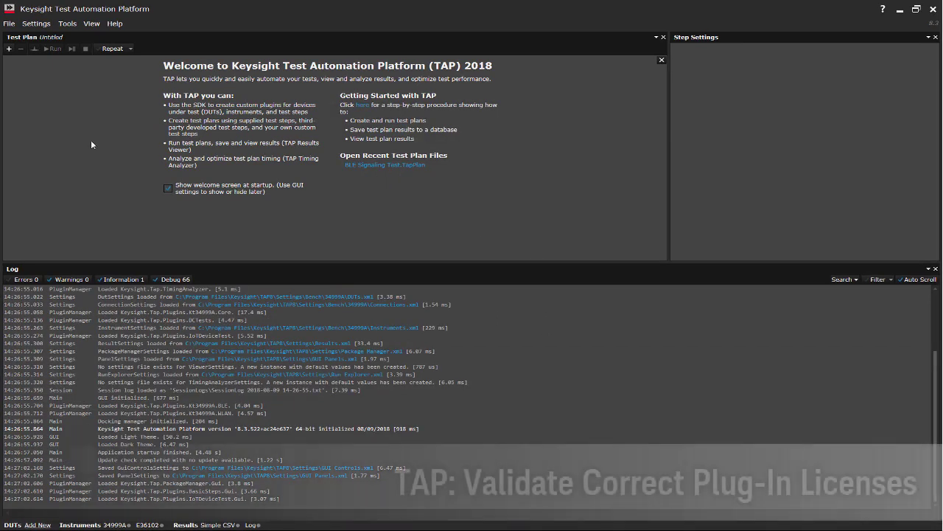
Step: In Package Manager, check the license status of the BLE and WLAN signaling measurement suites
{"action": "left_click", "coordinate": [71, 27]}
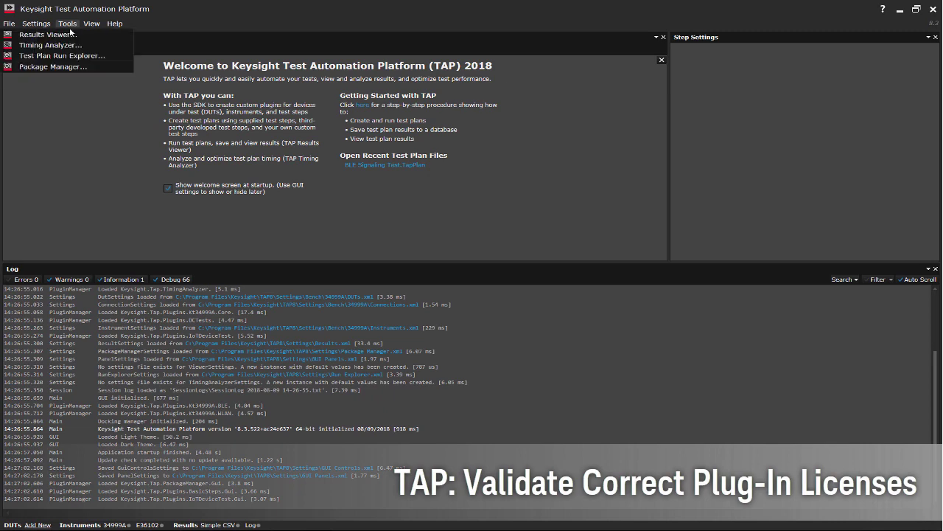
{"action": "left_click", "coordinate": [65, 66]}
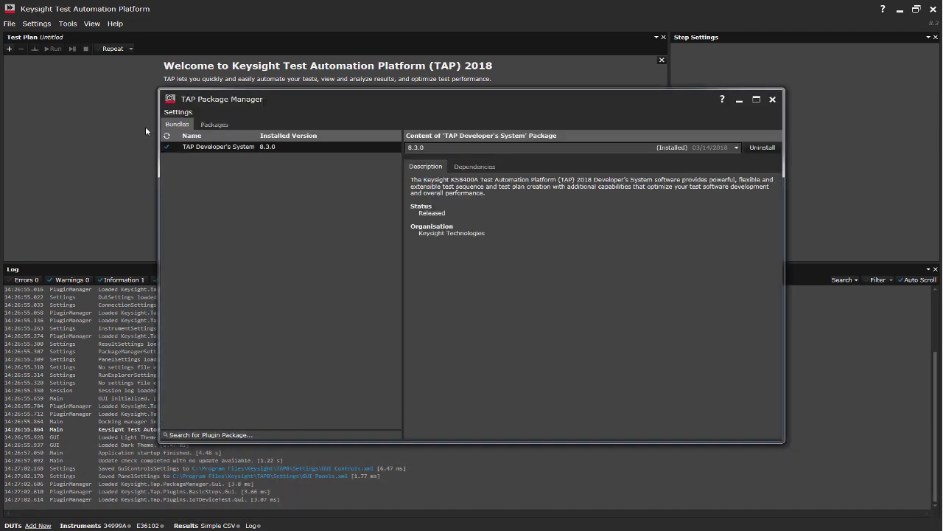
{"action": "left_click", "coordinate": [216, 125]}
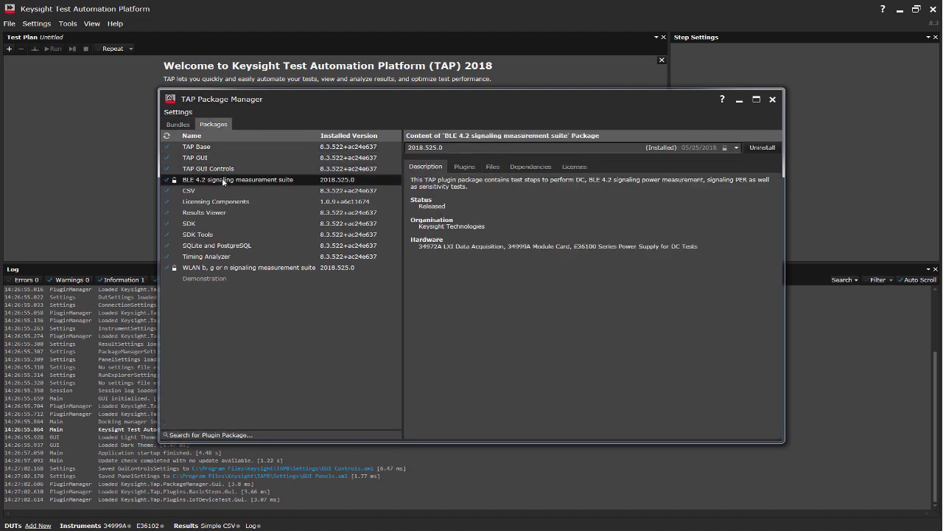
{"action": "left_click", "coordinate": [576, 167]}
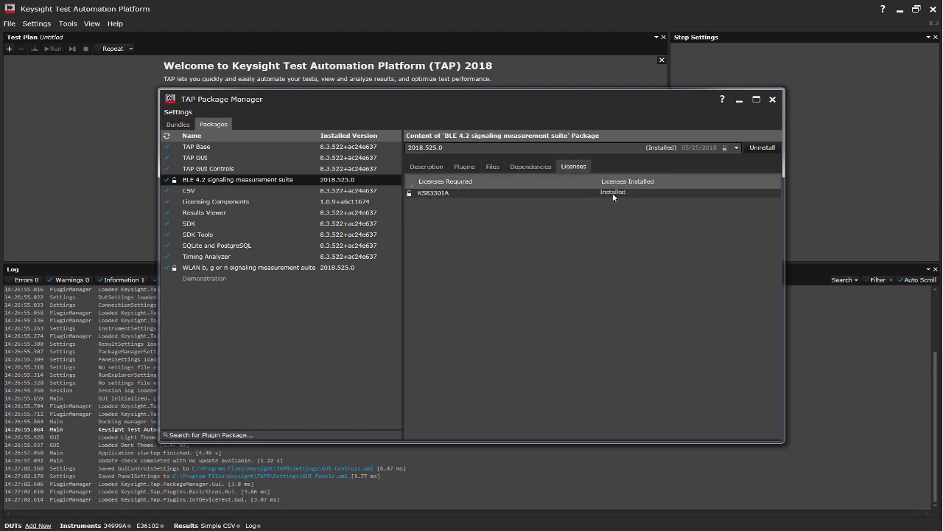
{"action": "left_click", "coordinate": [282, 267]}
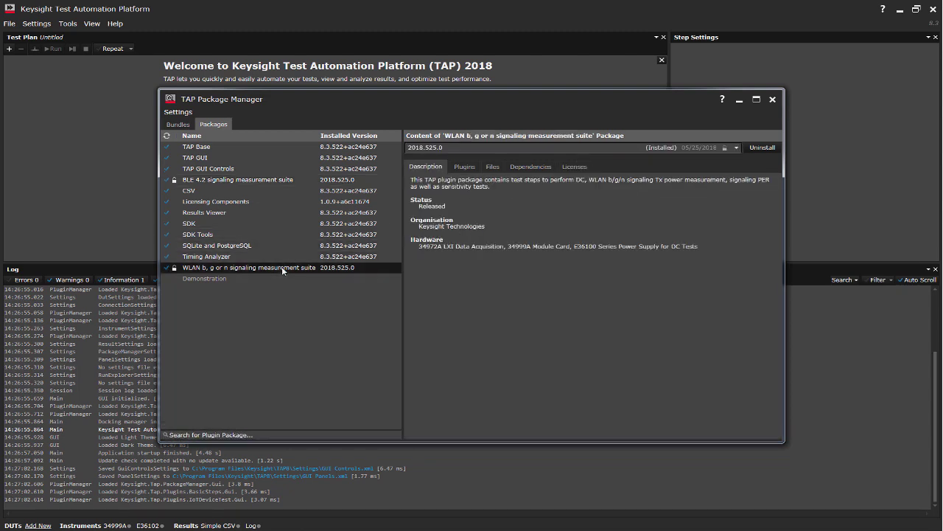
{"action": "left_click", "coordinate": [574, 167]}
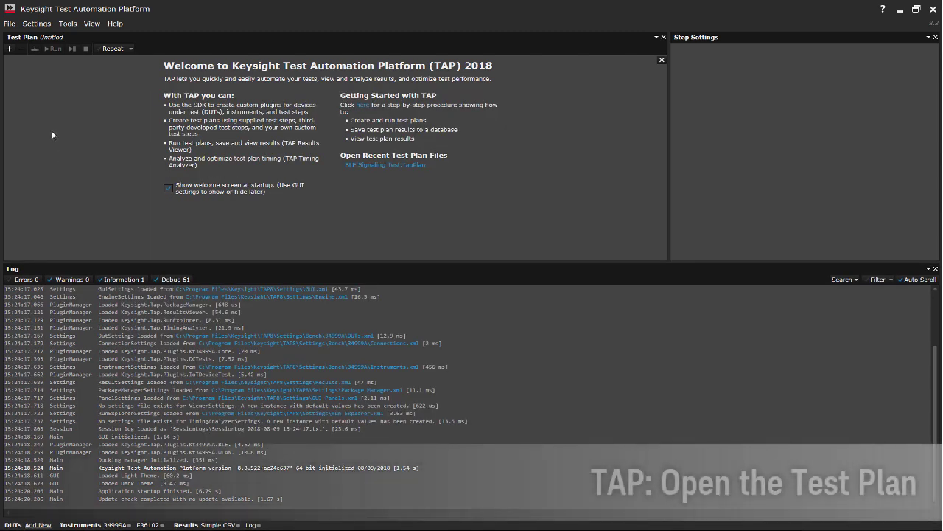
Step: Open the BLE Signaling Test plan from the IoTDeviceTest\TapFiles folder
{"action": "left_click", "coordinate": [8, 24]}
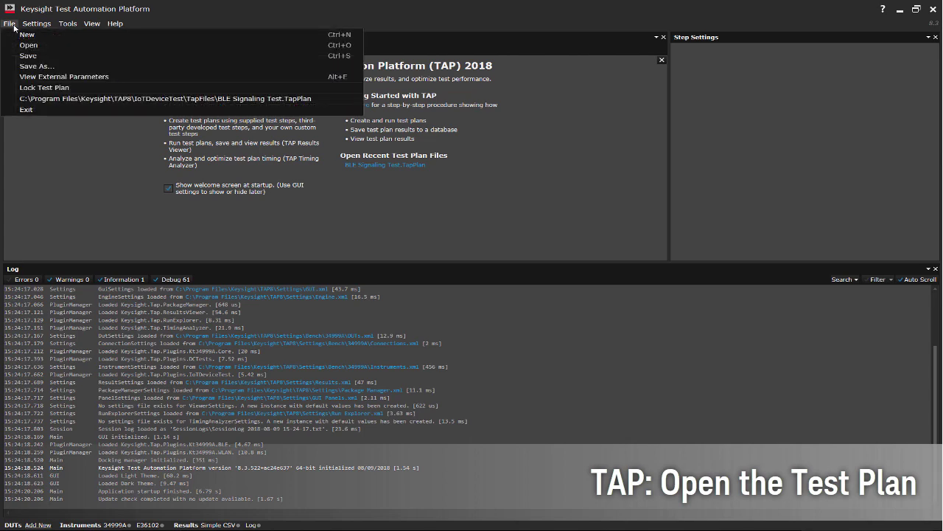
{"action": "left_click", "coordinate": [23, 46]}
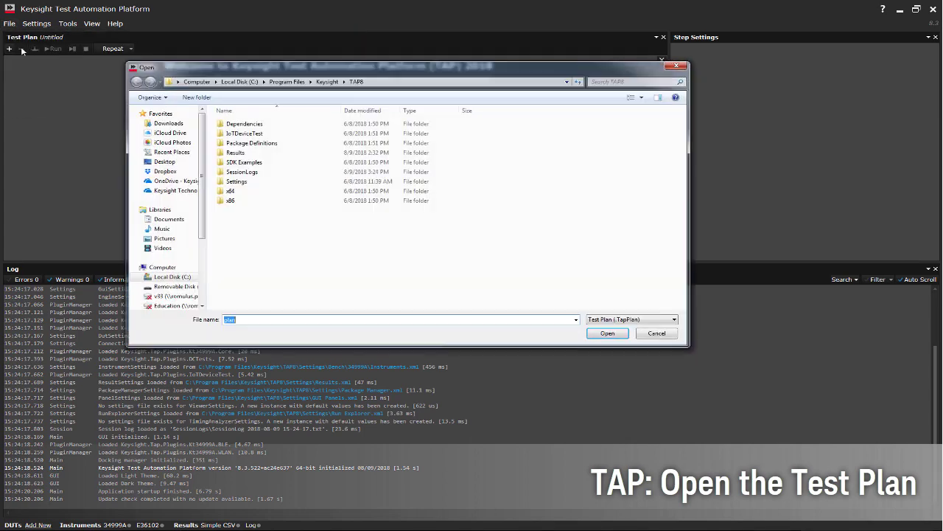
{"action": "double_click", "coordinate": [234, 134]}
{"action": "double_click", "coordinate": [235, 124]}
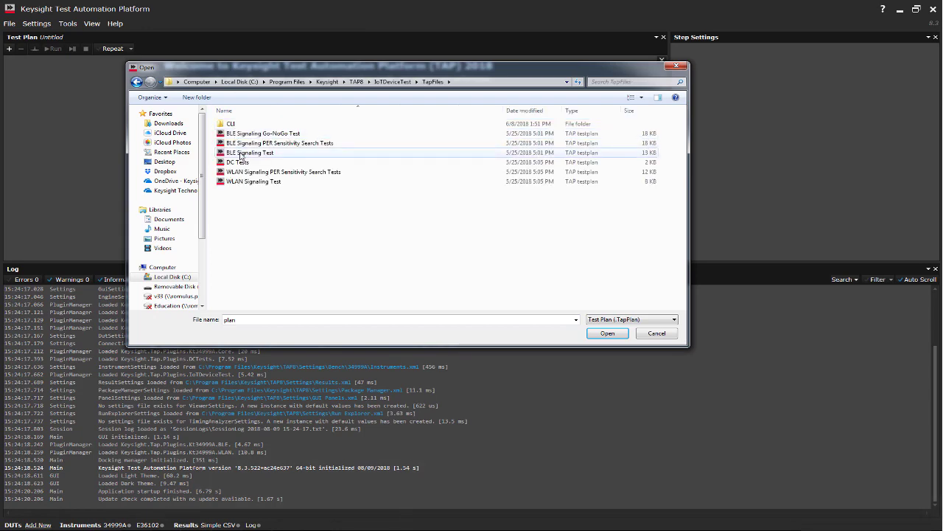
{"action": "double_click", "coordinate": [241, 153]}
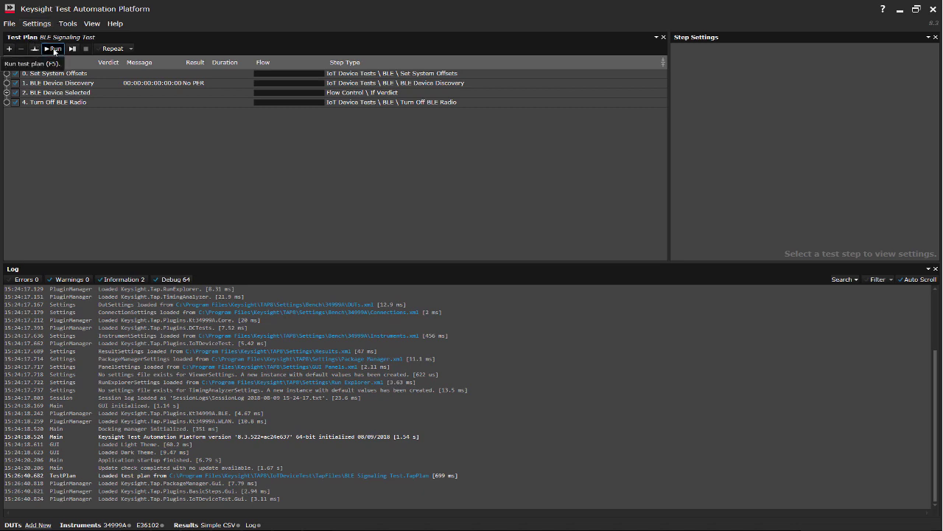
Step: Run the loaded BLE Signaling Test plan from the Test Plan toolbar
{"action": "left_click", "coordinate": [54, 49]}
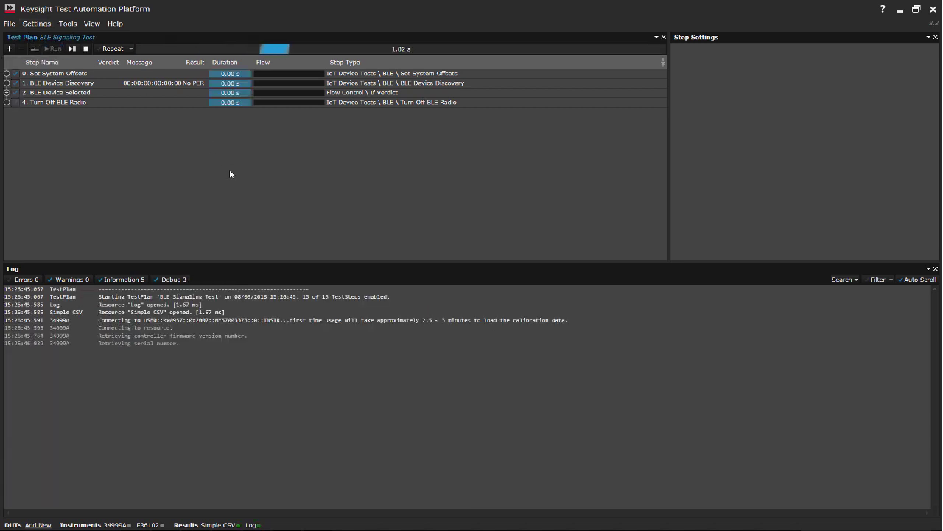